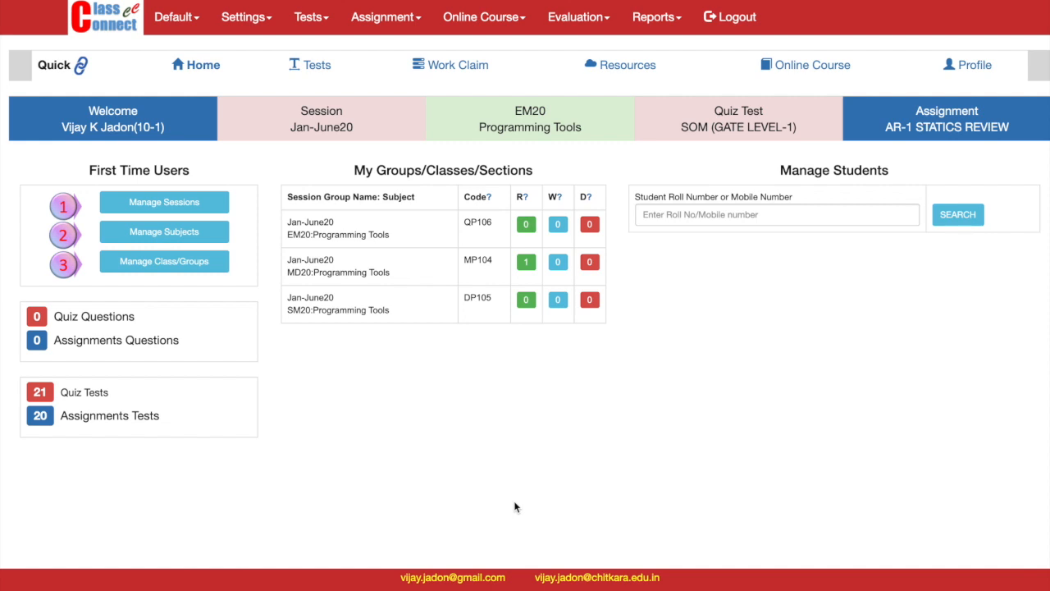
Step: Start a new test, name it "Mechanics Basic Test" and keep the test type as 2 - PRACTICE TEST
{"action": "left_click", "coordinate": [317, 71]}
{"action": "left_click", "coordinate": [198, 124]}
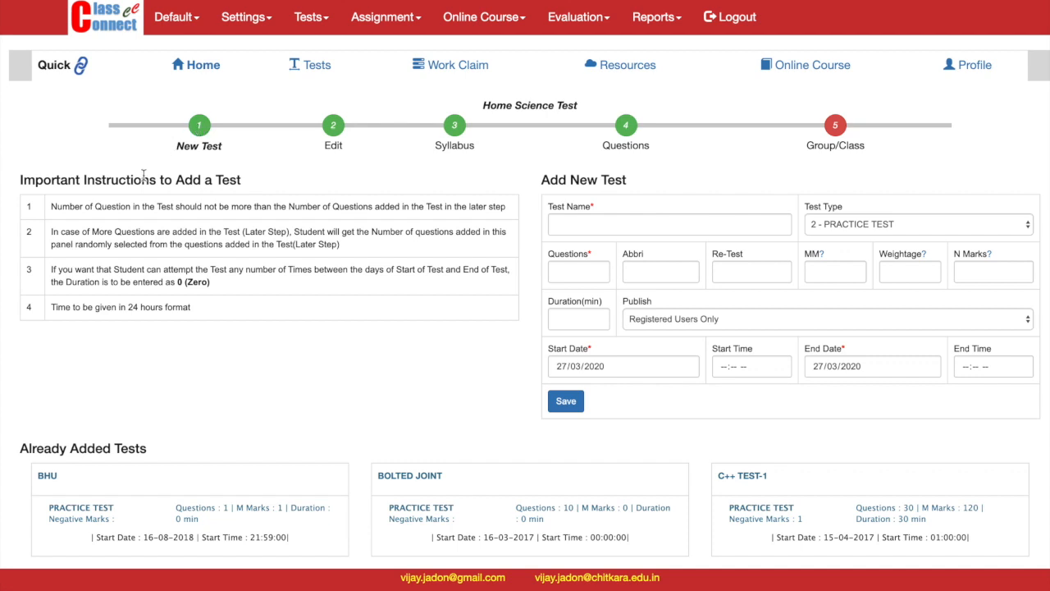
{"action": "left_click", "coordinate": [567, 224]}
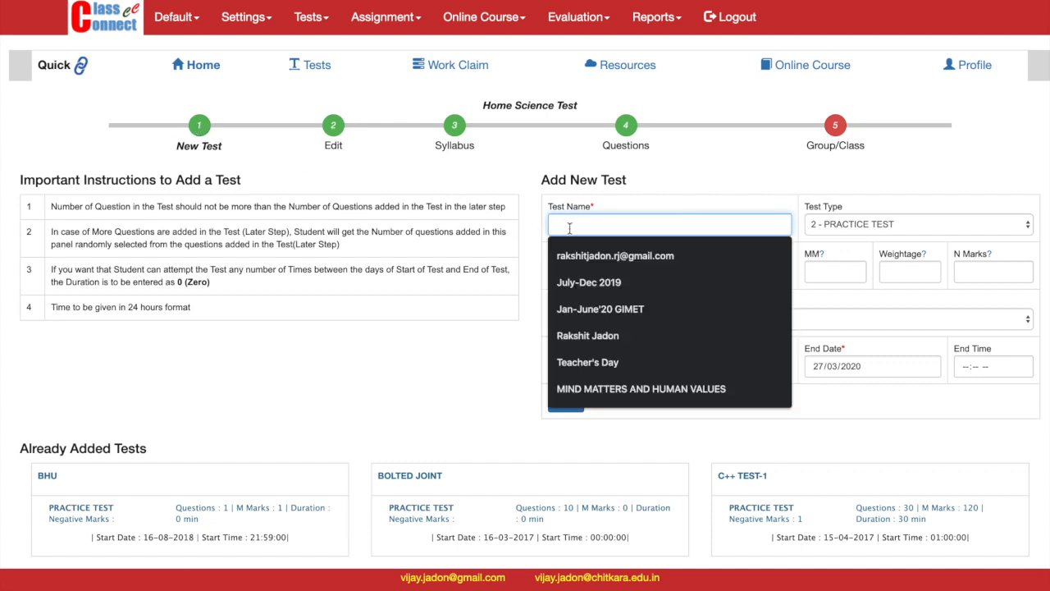
{"action": "type", "text": "Me"}
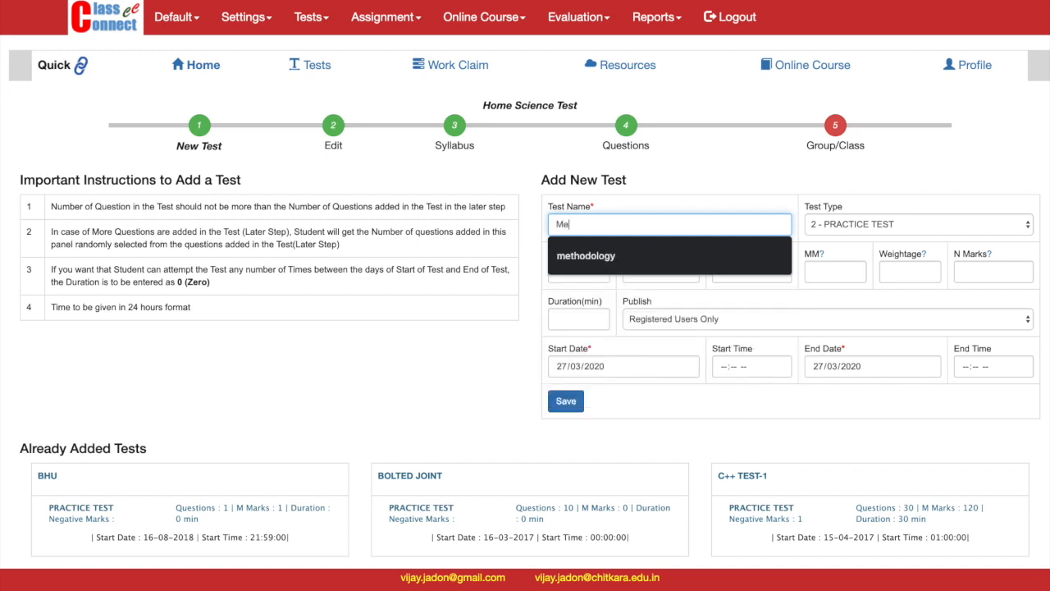
{"action": "type", "text": "chani"}
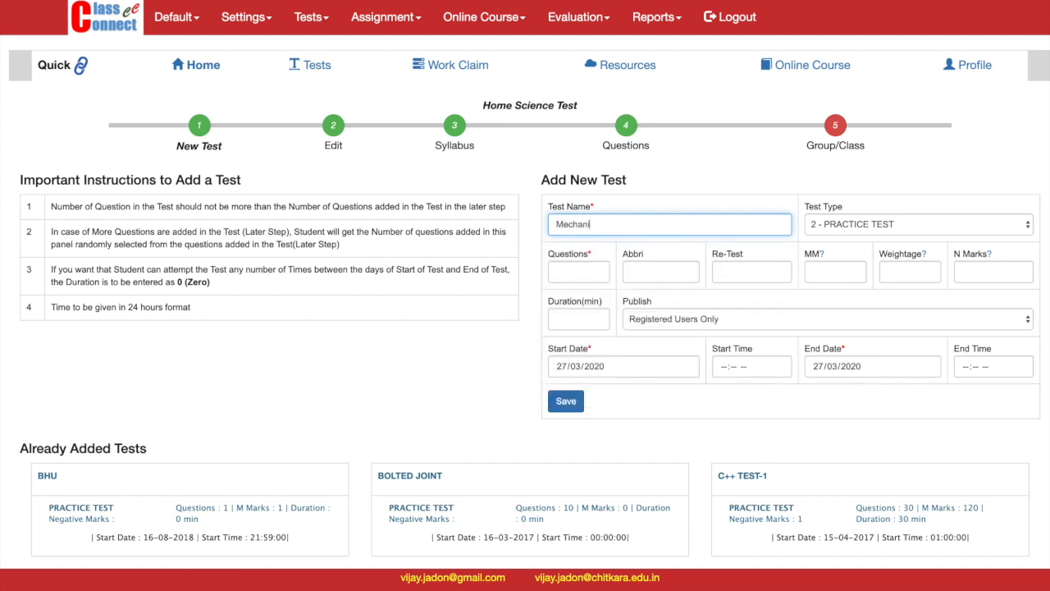
{"action": "type", "text": "cs Basic Test"}
{"action": "left_click", "coordinate": [856, 226]}
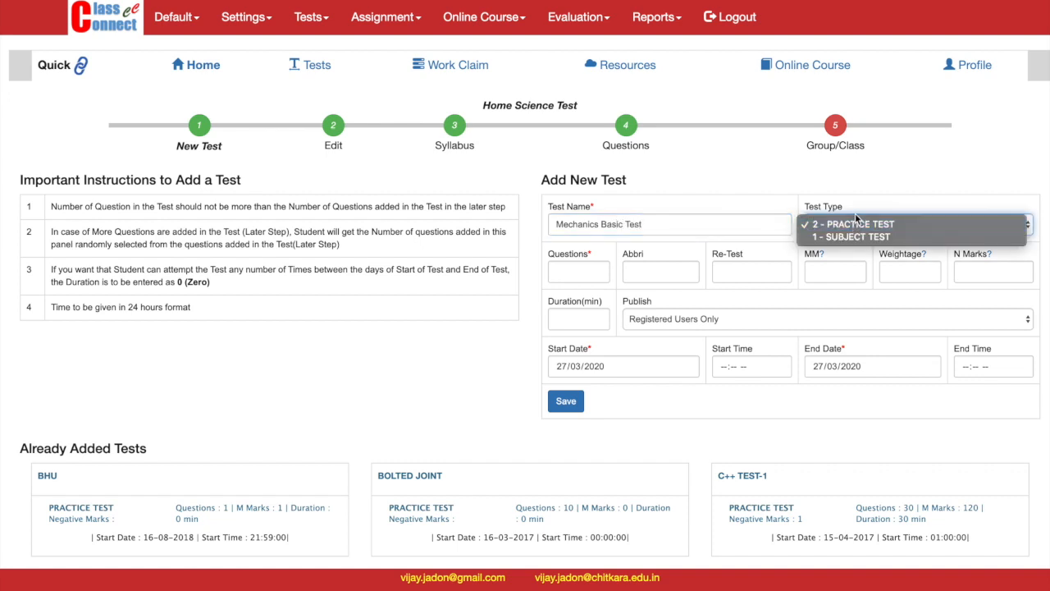
{"action": "left_click", "coordinate": [854, 215]}
Step: Set the number of questions to 10 and the test abbreviation to MBT
{"action": "left_click", "coordinate": [596, 271]}
{"action": "type", "text": "10"}
{"action": "left_click", "coordinate": [642, 265]}
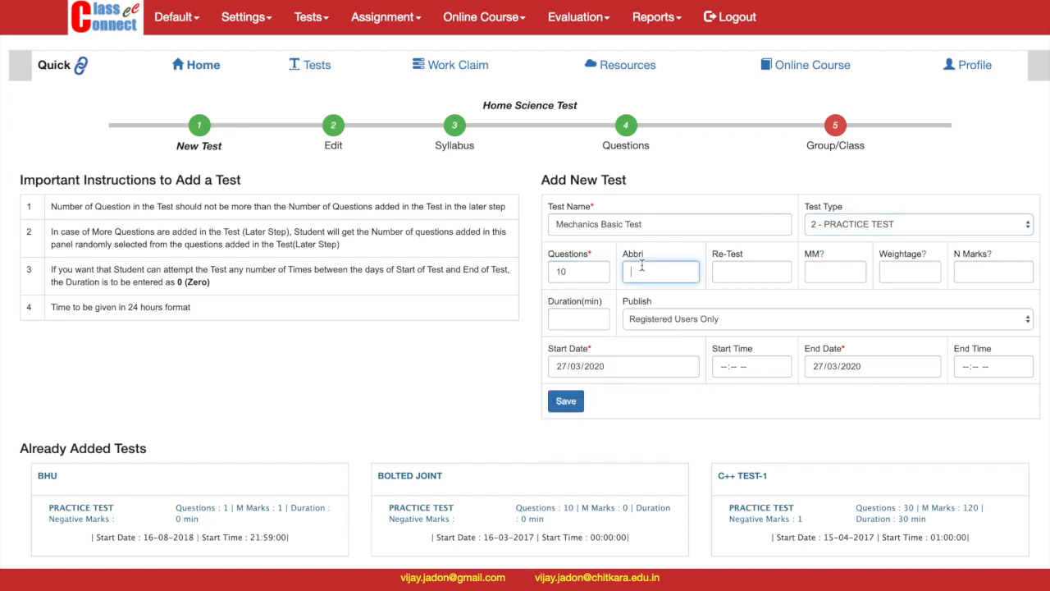
{"action": "type", "text": "MBT"}
Step: Leave the re-test value blank and set maximum marks to 40, weightage to 10, negative marks to 1 and duration to 60 minutes
{"action": "left_click", "coordinate": [725, 273]}
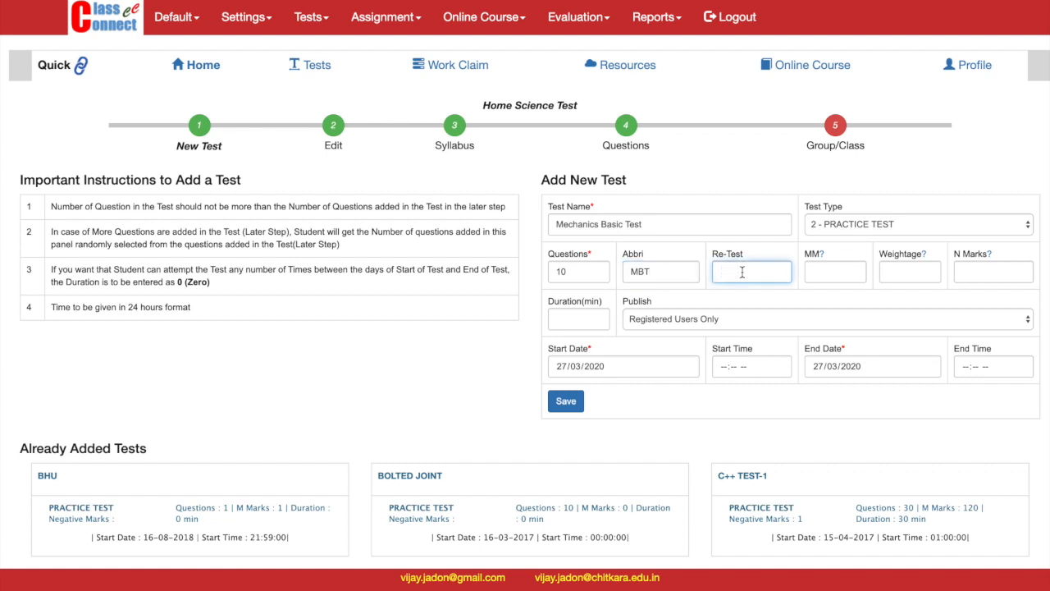
{"action": "left_click", "coordinate": [817, 271]}
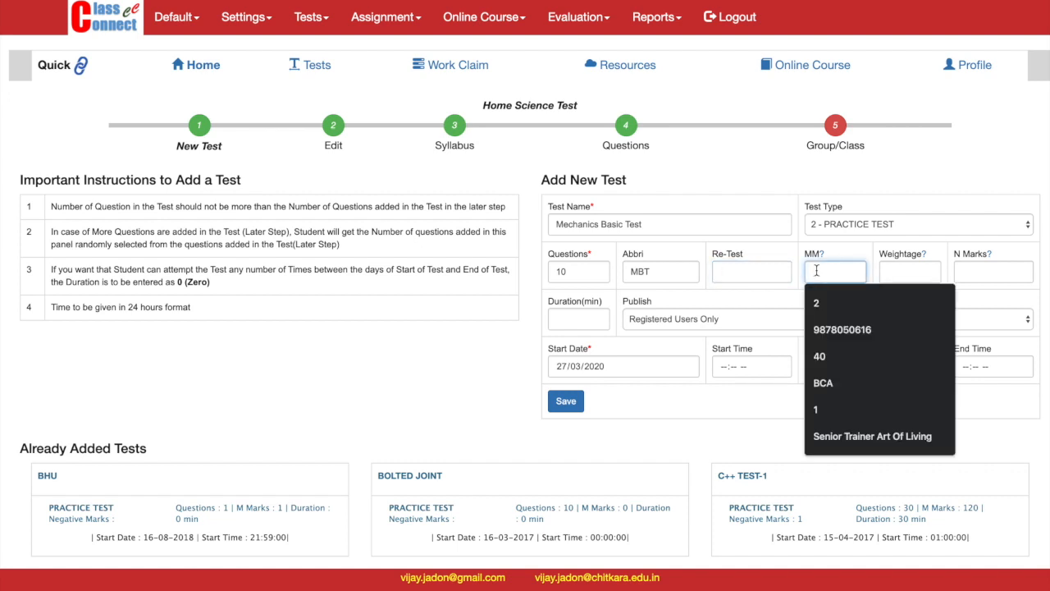
{"action": "type", "text": "40"}
{"action": "left_click", "coordinate": [900, 276]}
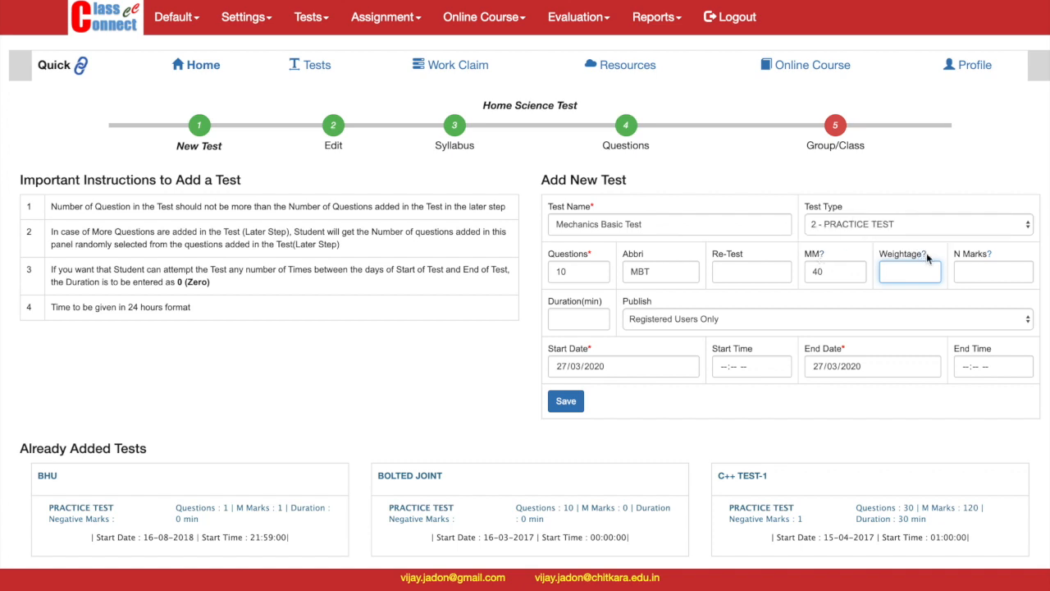
{"action": "mouse_move", "coordinate": [924, 258]}
{"action": "type", "text": "10"}
{"action": "left_click", "coordinate": [968, 274]}
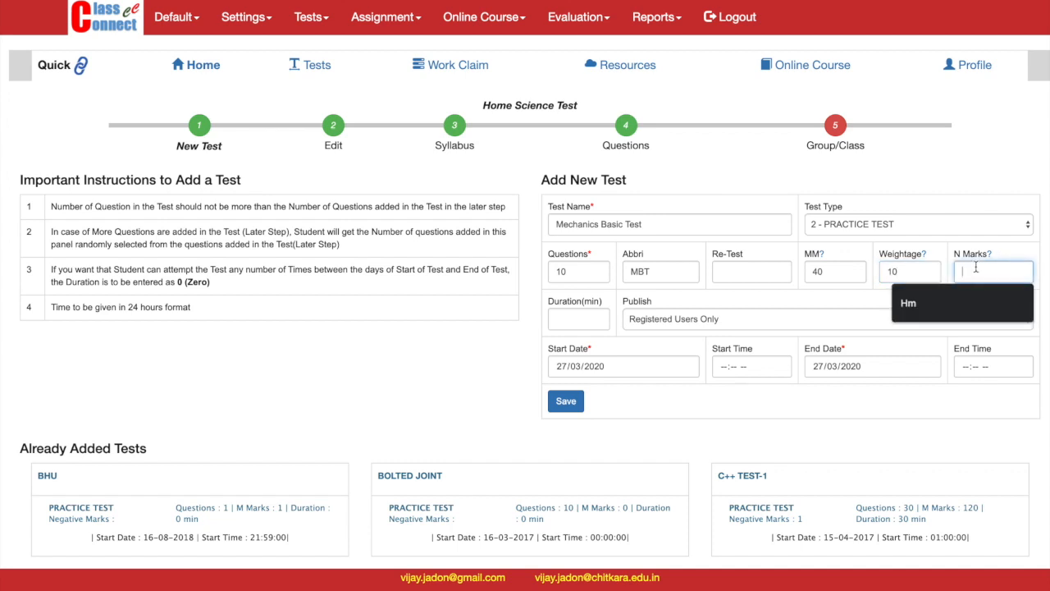
{"action": "mouse_move", "coordinate": [989, 256]}
{"action": "type", "text": "1"}
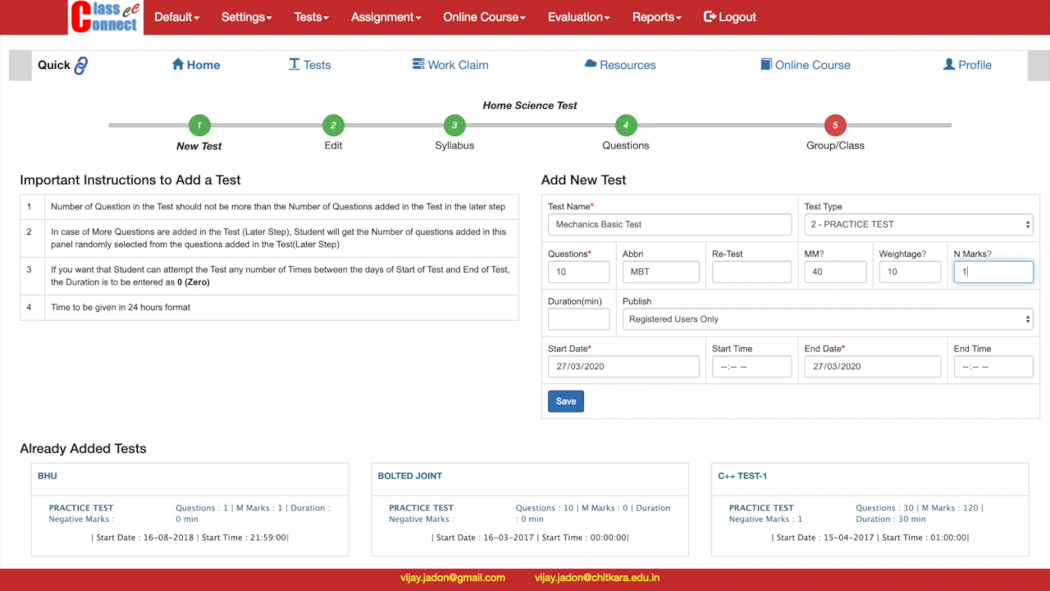
{"action": "left_click", "coordinate": [596, 318]}
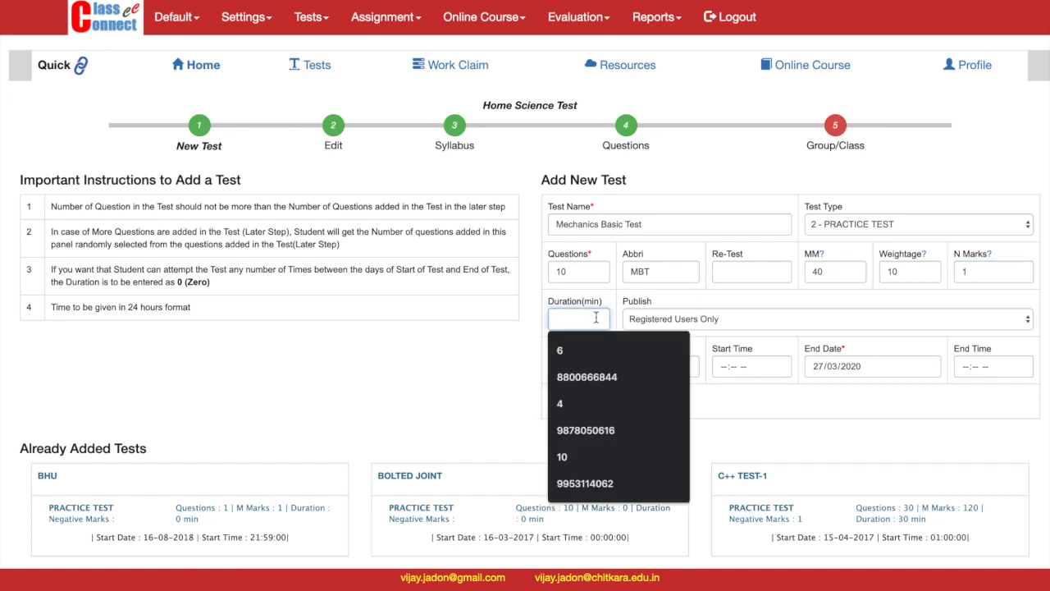
{"action": "type", "text": "60"}
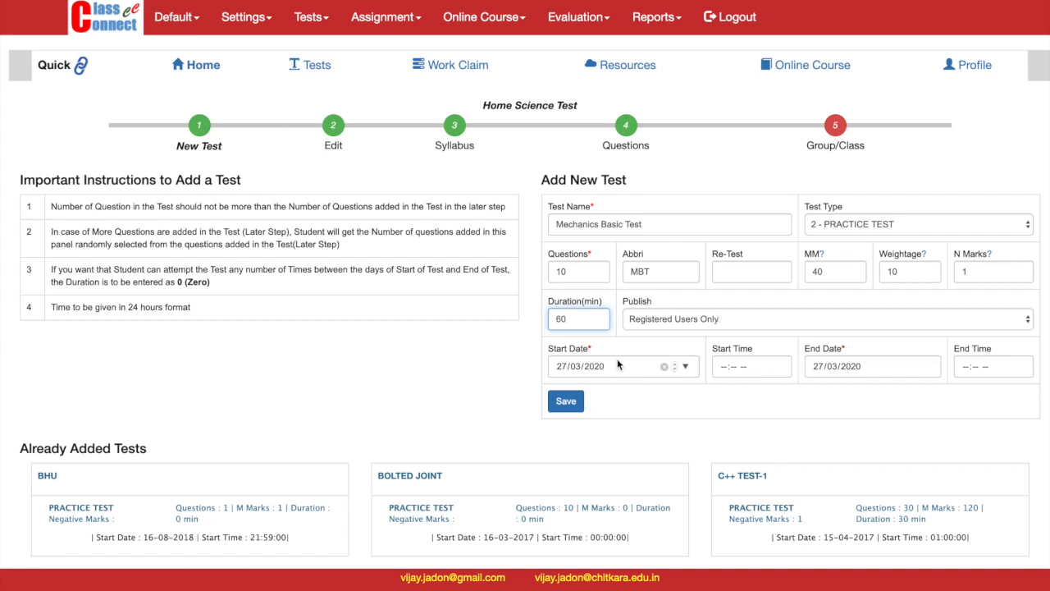
Step: Set the test's start time to 06:00 AM
{"action": "left_click", "coordinate": [777, 364]}
{"action": "left_click", "coordinate": [738, 367]}
{"action": "left_click", "coordinate": [768, 367]}
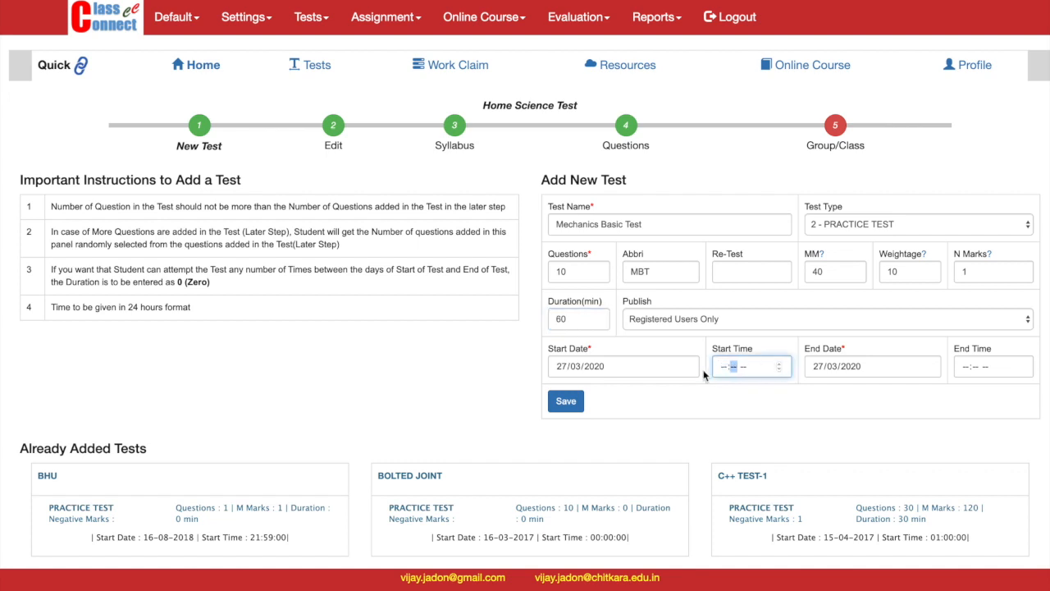
{"action": "left_click", "coordinate": [780, 364]}
{"action": "left_click", "coordinate": [780, 364]}
{"action": "left_click", "coordinate": [780, 363]}
{"action": "left_click", "coordinate": [781, 363]}
{"action": "left_click", "coordinate": [780, 363]}
{"action": "left_click", "coordinate": [778, 364]}
{"action": "left_click", "coordinate": [778, 365]}
{"action": "left_click", "coordinate": [778, 369]}
{"action": "left_click", "coordinate": [780, 364]}
Step: Set the test's end date to 28/03/2020
{"action": "left_click", "coordinate": [916, 370]}
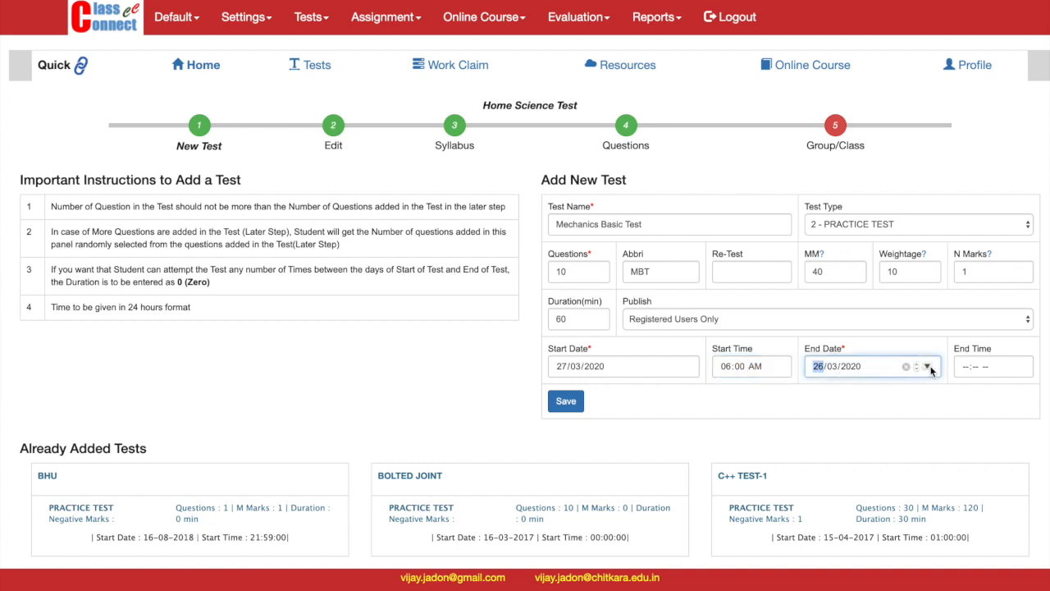
{"action": "left_click", "coordinate": [928, 366]}
{"action": "left_click", "coordinate": [975, 481]}
Step: Set the test's end time to 06:00 AM and save the new test
{"action": "left_click", "coordinate": [990, 374]}
{"action": "left_click", "coordinate": [1022, 366]}
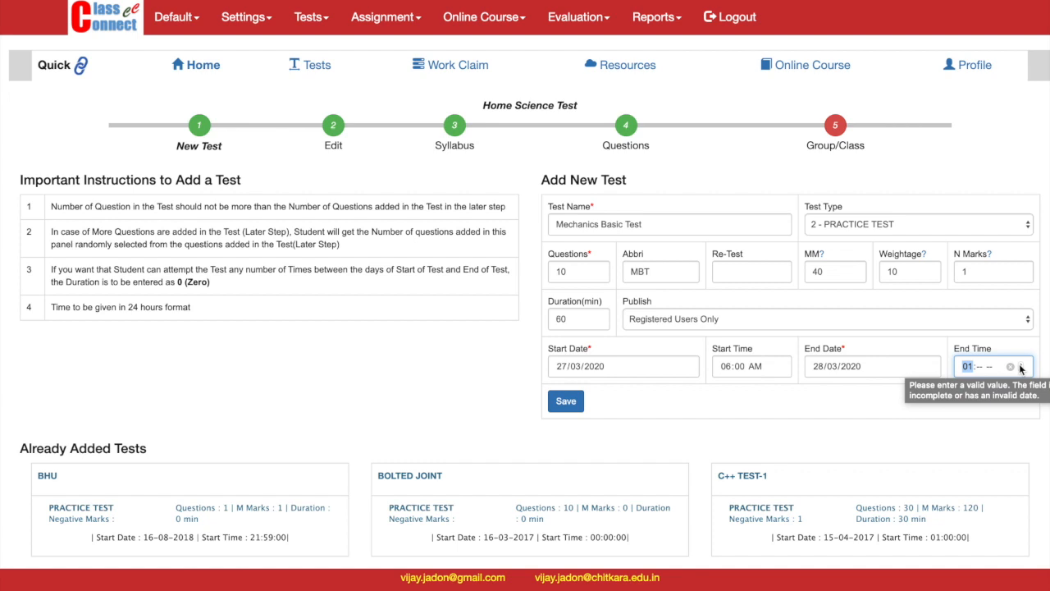
{"action": "left_click", "coordinate": [1021, 365]}
{"action": "left_click", "coordinate": [1020, 365]}
{"action": "left_click", "coordinate": [1021, 364]}
{"action": "left_click", "coordinate": [1020, 365]}
{"action": "left_click", "coordinate": [1020, 365]}
{"action": "left_click", "coordinate": [984, 366]}
{"action": "left_click", "coordinate": [1022, 365]}
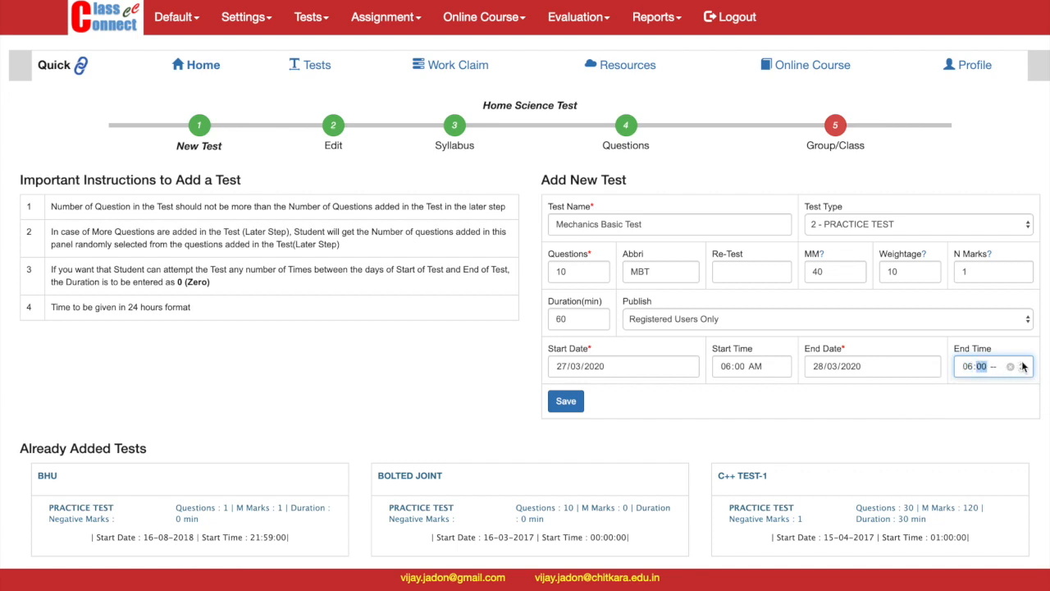
{"action": "left_click", "coordinate": [992, 367]}
{"action": "left_click", "coordinate": [1022, 366]}
{"action": "left_click", "coordinate": [572, 397]}
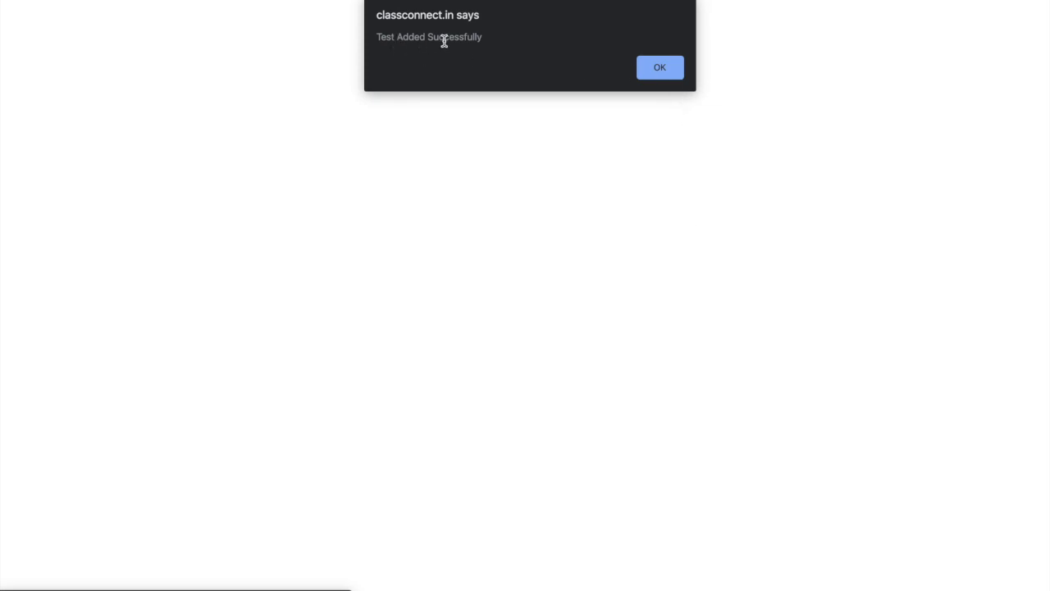
{"action": "left_click", "coordinate": [657, 69]}
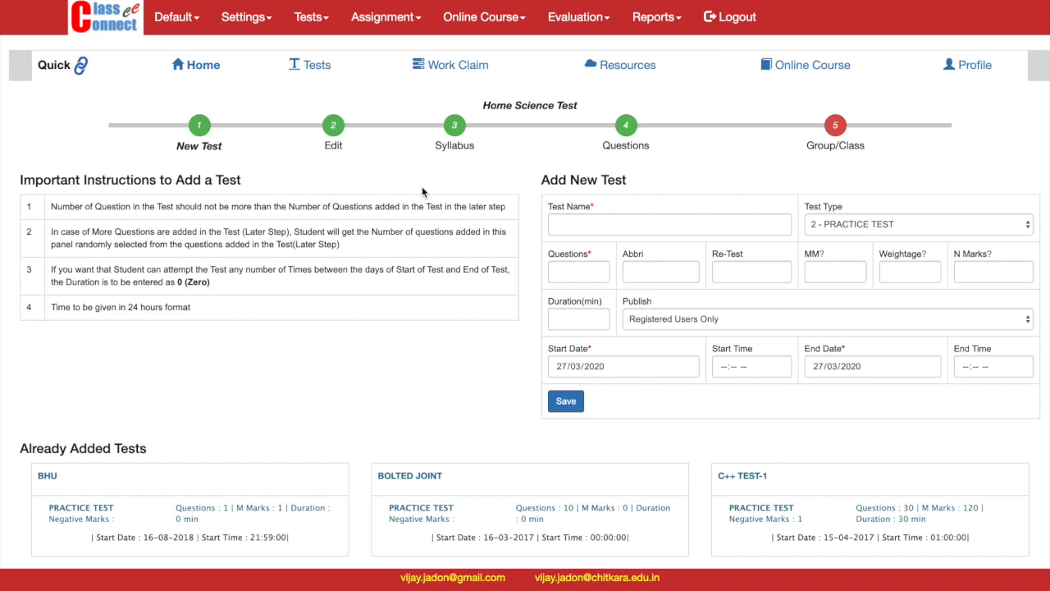
Step: Make Mechanics Basic Test the default quiz test
{"action": "scroll", "coordinate": [422, 191], "scroll_direction": "down", "scroll_amount": 1}
{"action": "scroll", "coordinate": [422, 188], "scroll_direction": "up", "scroll_amount": 1}
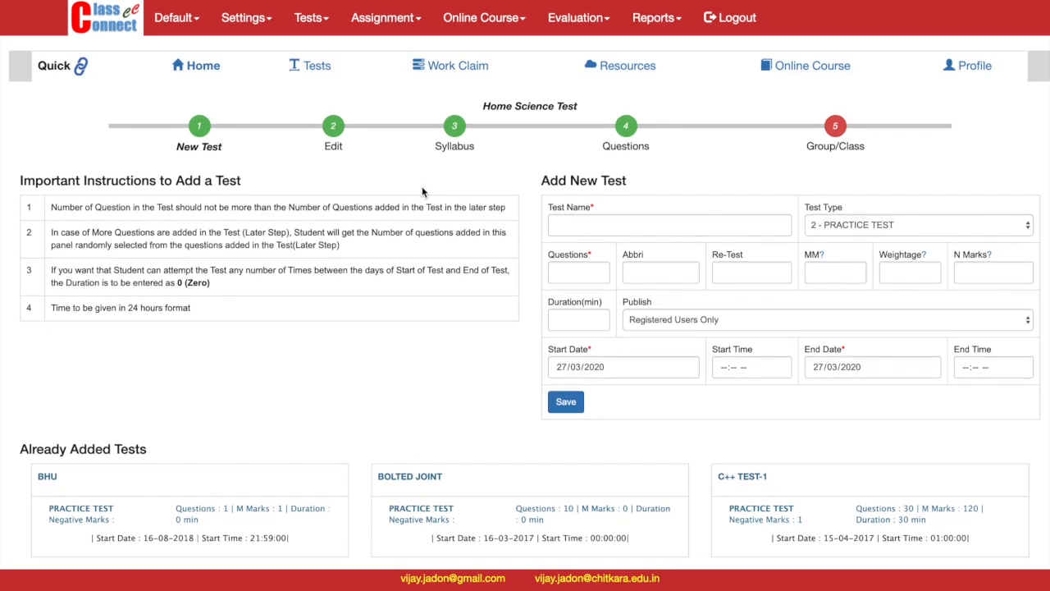
{"action": "left_click", "coordinate": [173, 29]}
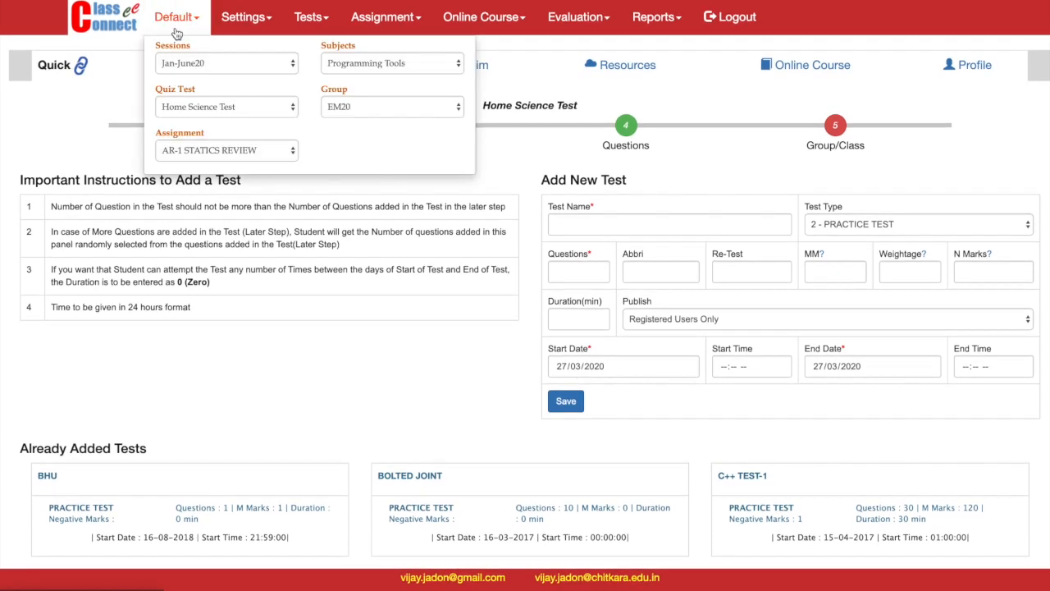
{"action": "left_click", "coordinate": [174, 106]}
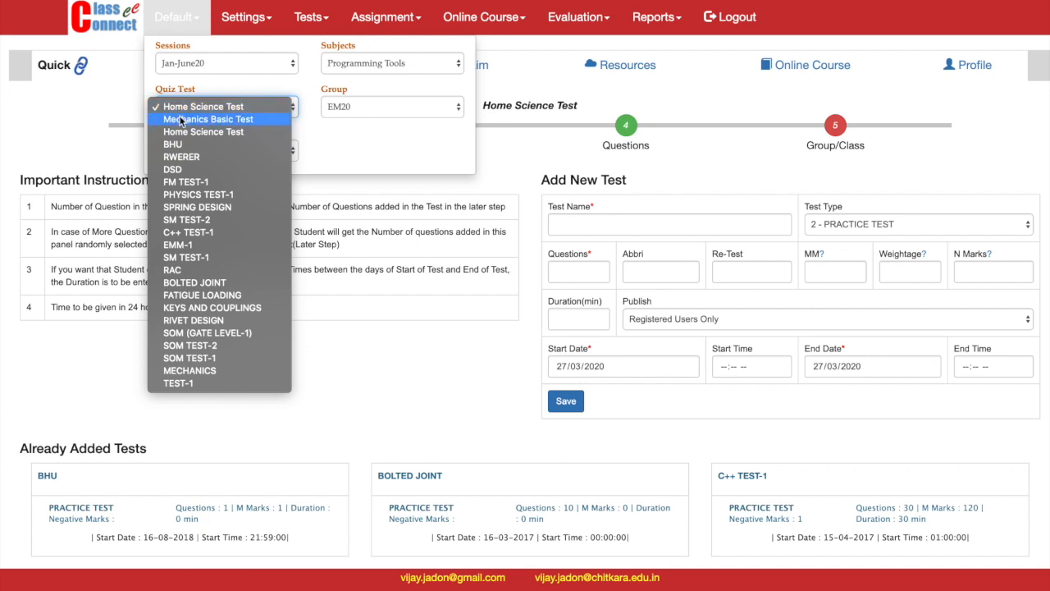
{"action": "left_click", "coordinate": [181, 119]}
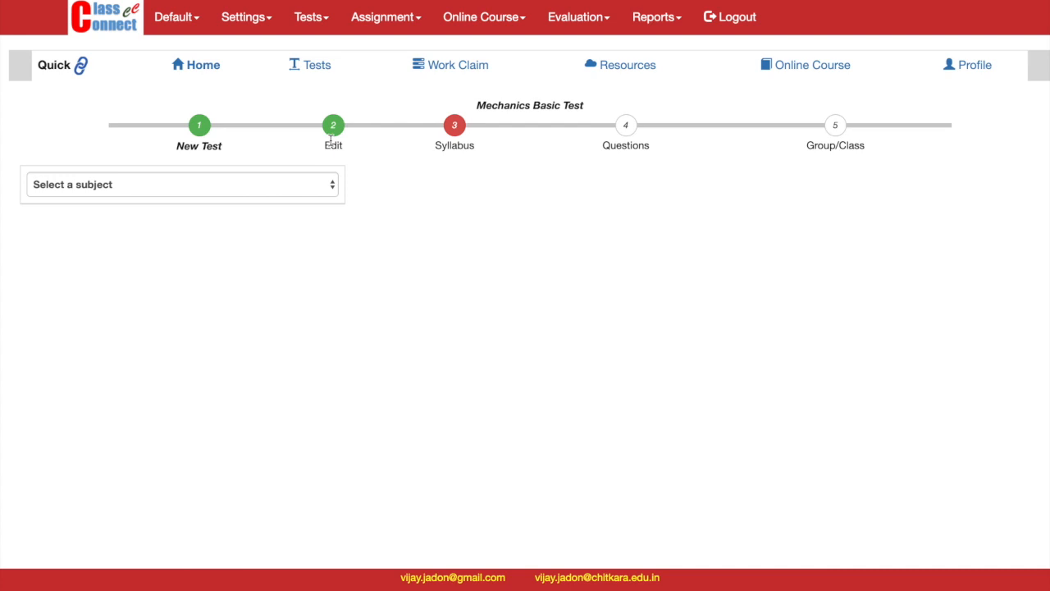
Step: Edit the details of Mechanics Basic Test to set its duration to 0 minutes, and update the test
{"action": "left_click", "coordinate": [333, 134]}
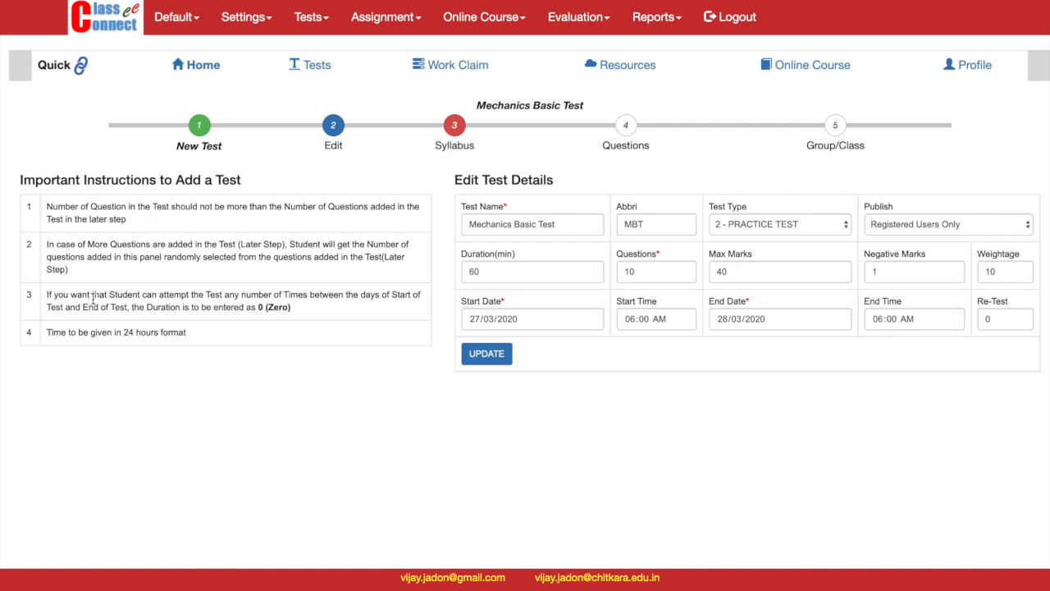
{"action": "double_click", "coordinate": [511, 271]}
{"action": "key", "text": "BackSpace"}
{"action": "type", "text": "0"}
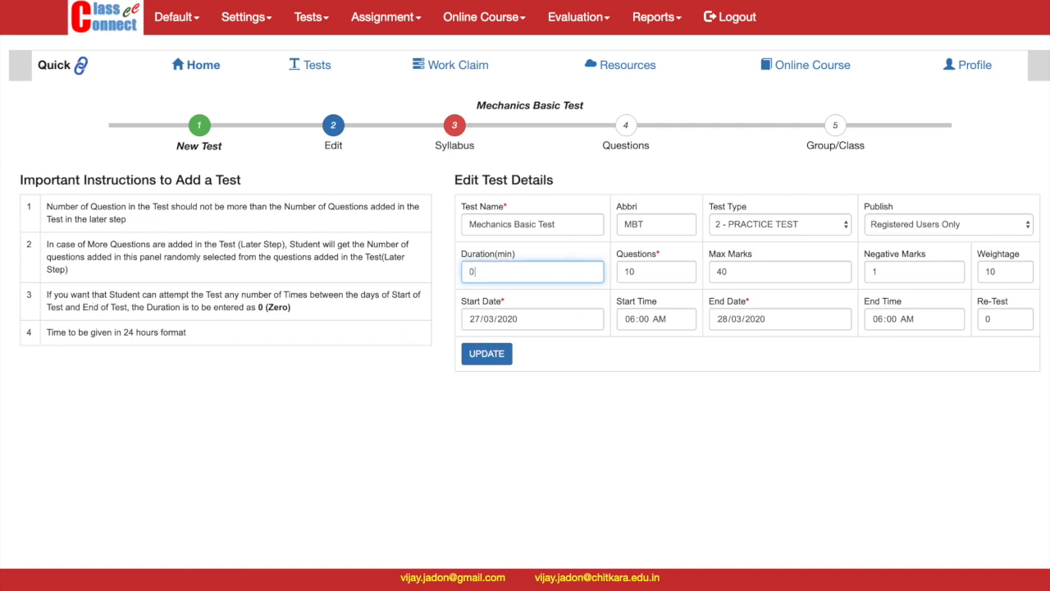
{"action": "left_click", "coordinate": [497, 363]}
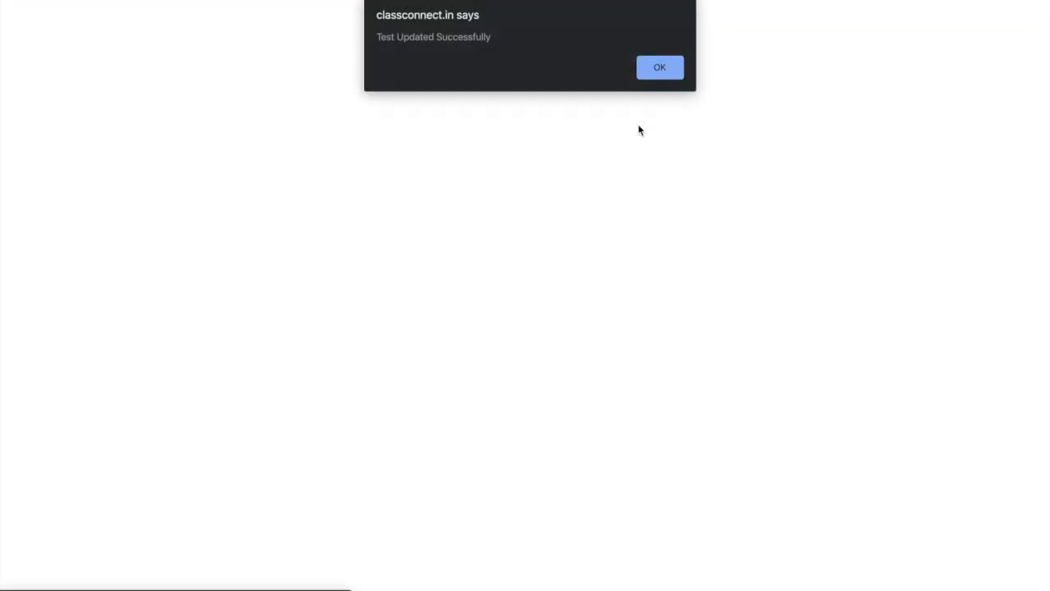
{"action": "left_click", "coordinate": [668, 68]}
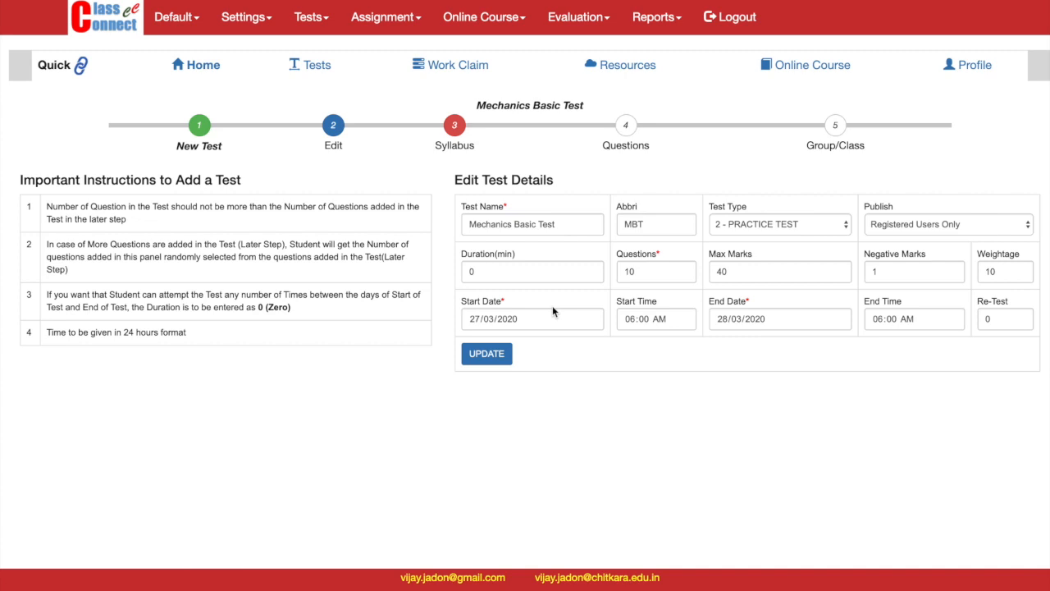
{"action": "left_click", "coordinate": [481, 276]}
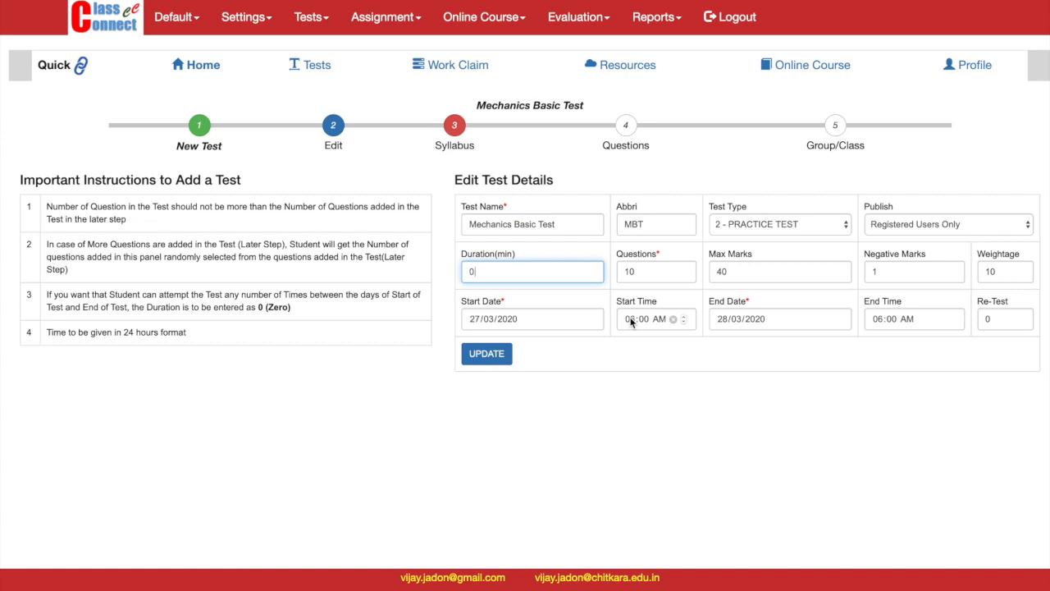
Step: Go to the test's syllabus stage and choose 5-ENGINEERING MECHANICS as the subject
{"action": "left_click", "coordinate": [453, 124]}
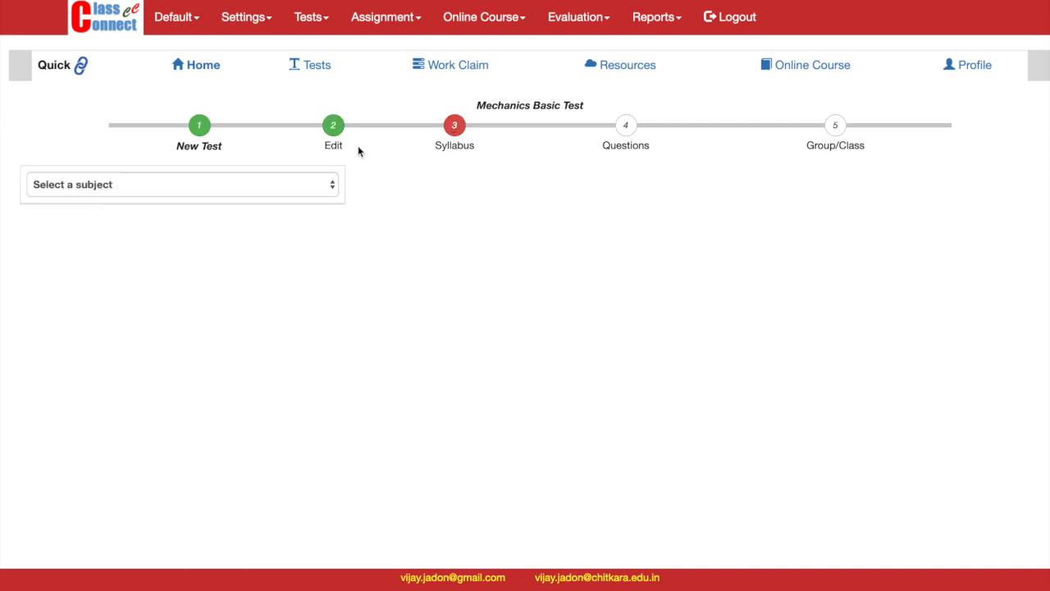
{"action": "left_click", "coordinate": [287, 187]}
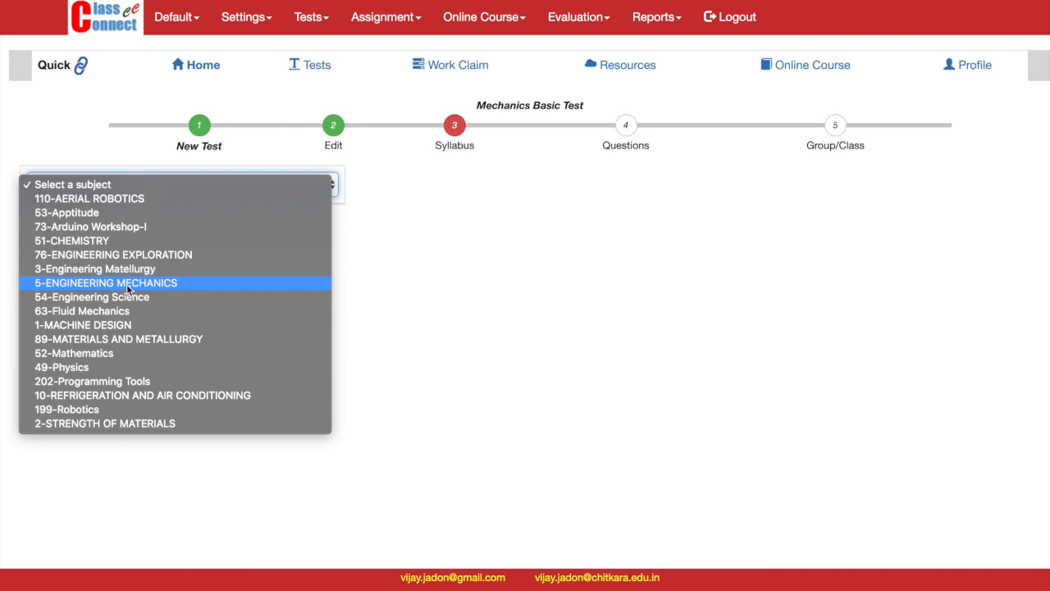
{"action": "left_click", "coordinate": [81, 282]}
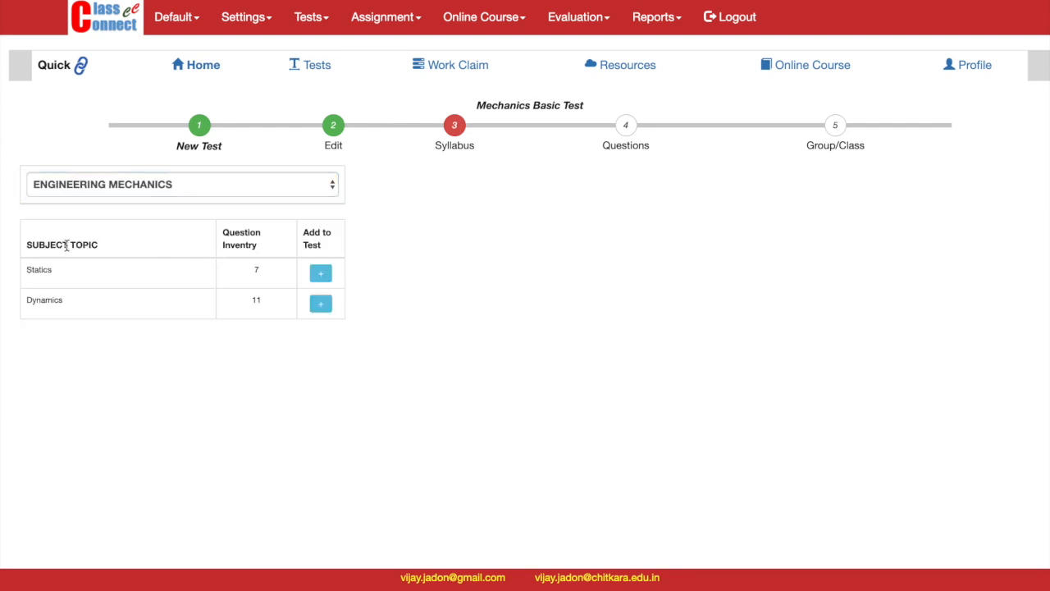
Step: Add the Engineering Mechanics topics Statics and Dynamics to the syllabus of the test
{"action": "double_click", "coordinate": [39, 273]}
{"action": "double_click", "coordinate": [41, 299]}
{"action": "left_click", "coordinate": [234, 239]}
{"action": "double_click", "coordinate": [47, 272]}
{"action": "left_click", "coordinate": [42, 300]}
{"action": "left_click", "coordinate": [321, 275]}
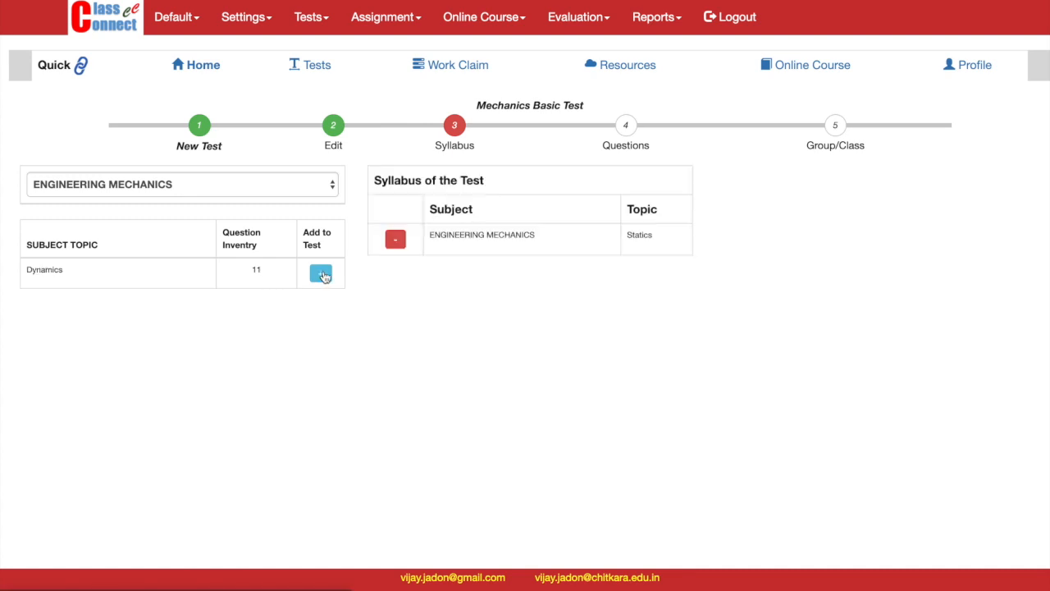
{"action": "left_click", "coordinate": [321, 275]}
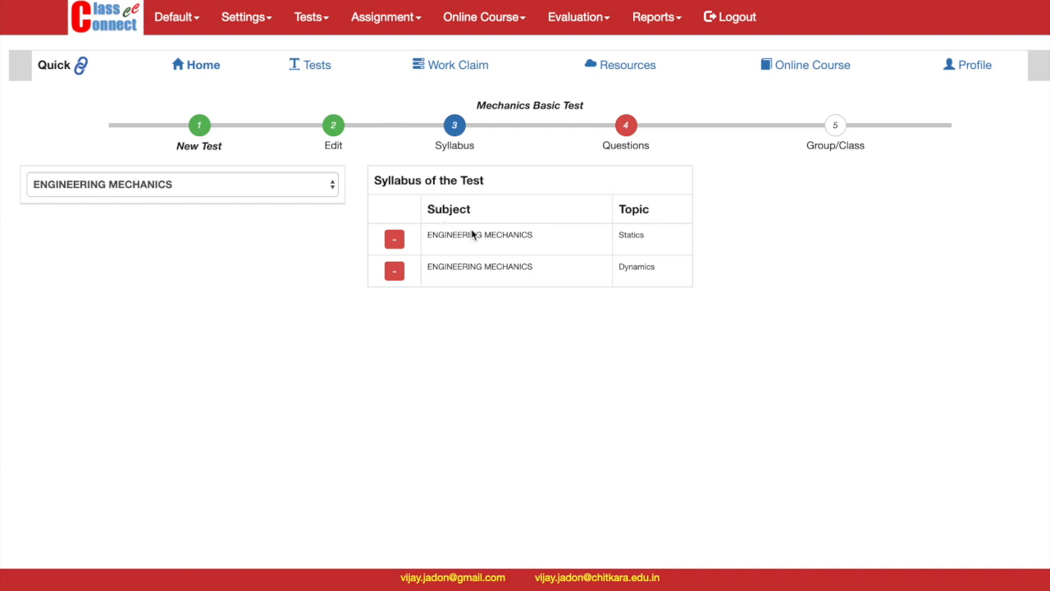
{"action": "double_click", "coordinate": [630, 234]}
{"action": "double_click", "coordinate": [628, 266]}
Step: Open the test's question stage and add 4 random questions from the Statics topic
{"action": "left_click", "coordinate": [621, 125]}
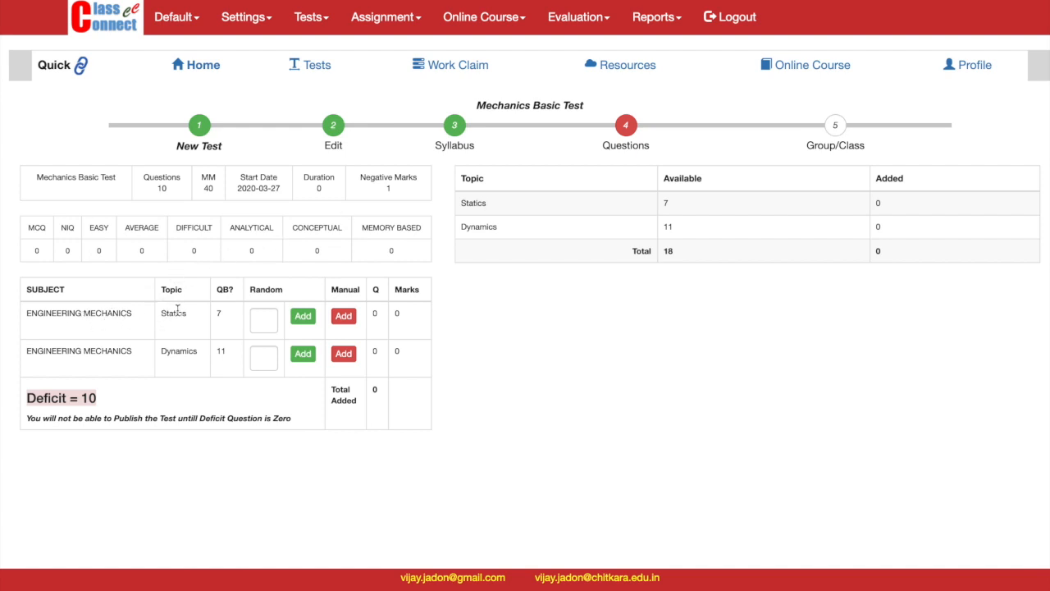
{"action": "double_click", "coordinate": [226, 315]}
{"action": "left_click", "coordinate": [263, 319]}
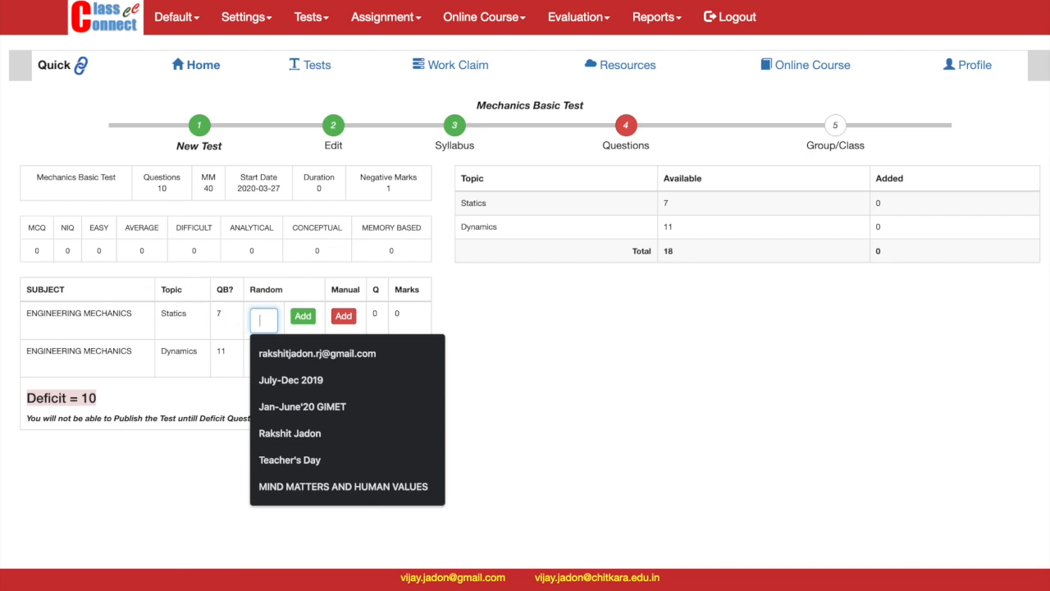
{"action": "type", "text": "4"}
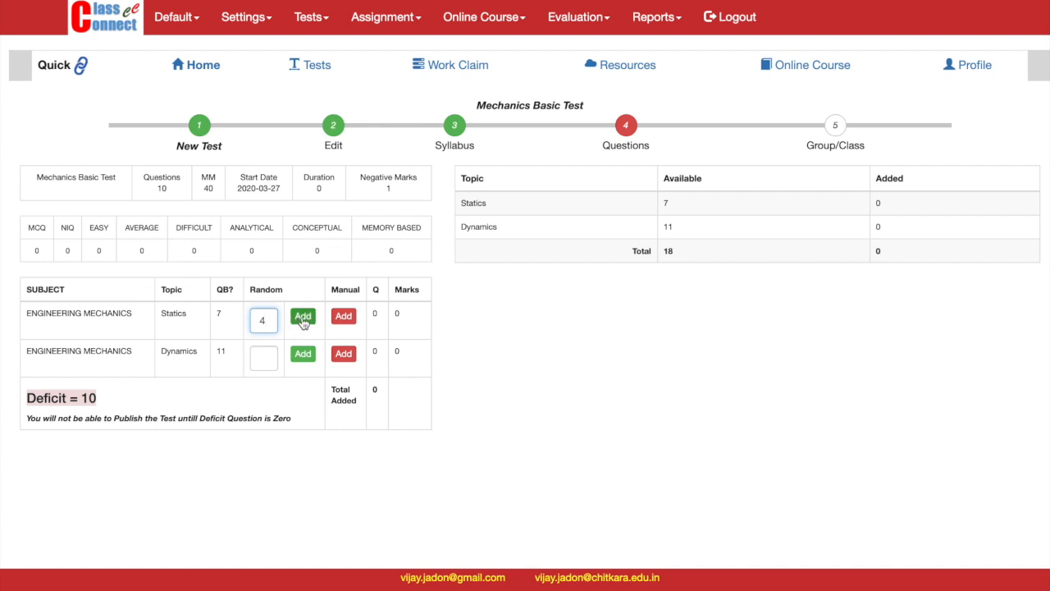
{"action": "left_click", "coordinate": [303, 324]}
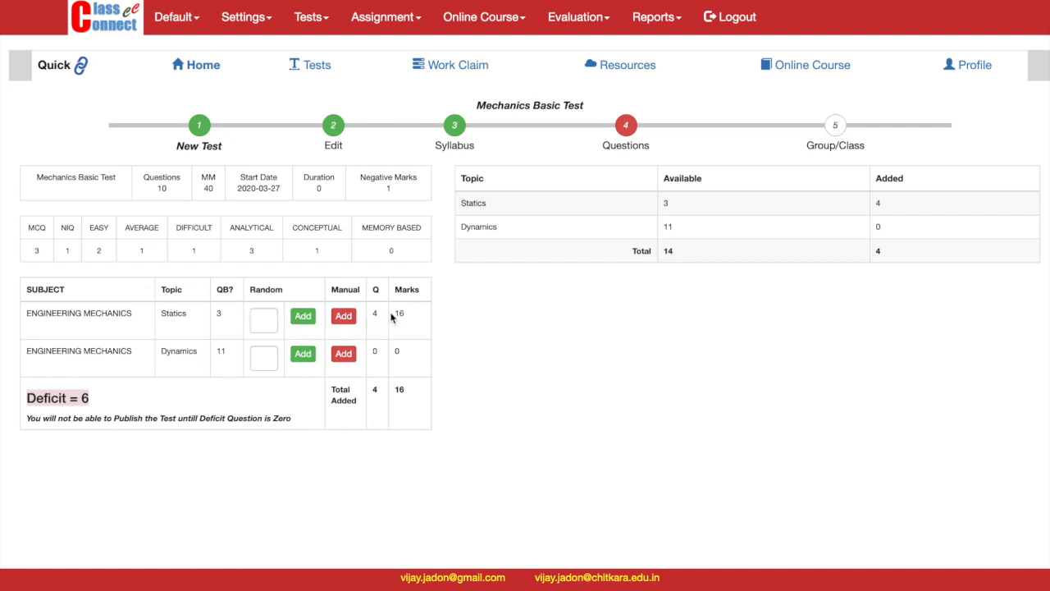
Step: Manually add six Dynamics questions to the test: train journey, car speed graph, body motion, exploding shell, projected ball and aeroplane take-off
{"action": "left_click", "coordinate": [343, 354]}
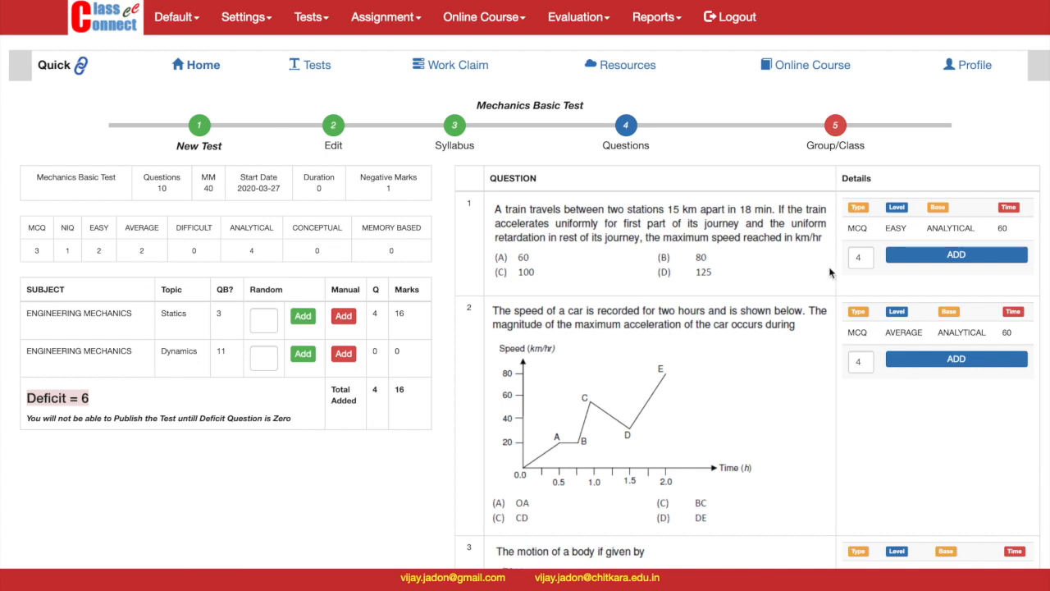
{"action": "scroll", "coordinate": [830, 273], "scroll_direction": "down", "scroll_amount": 1}
{"action": "left_click", "coordinate": [922, 234]}
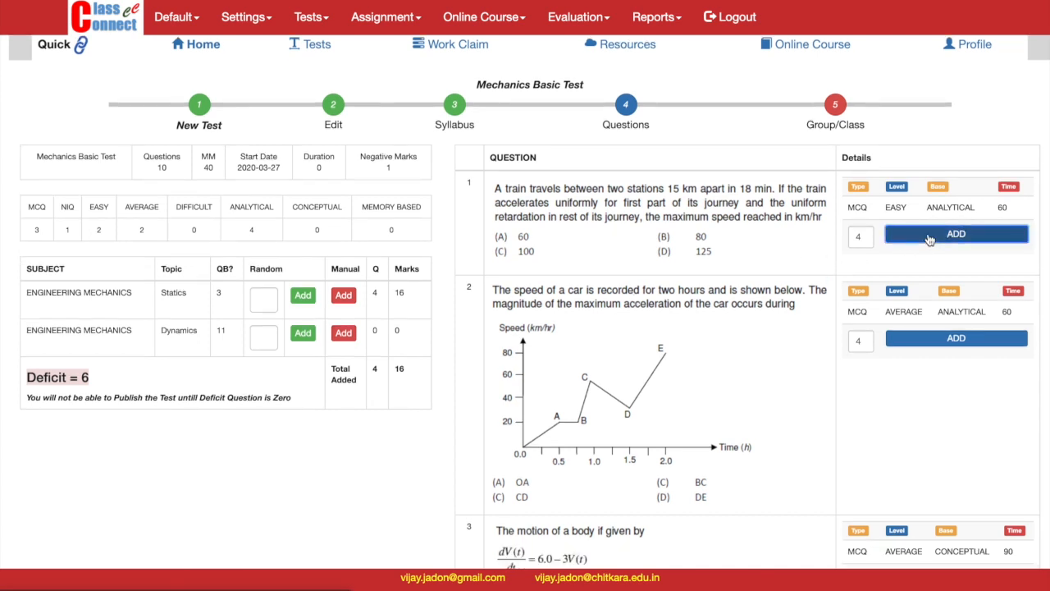
{"action": "left_click", "coordinate": [917, 256]}
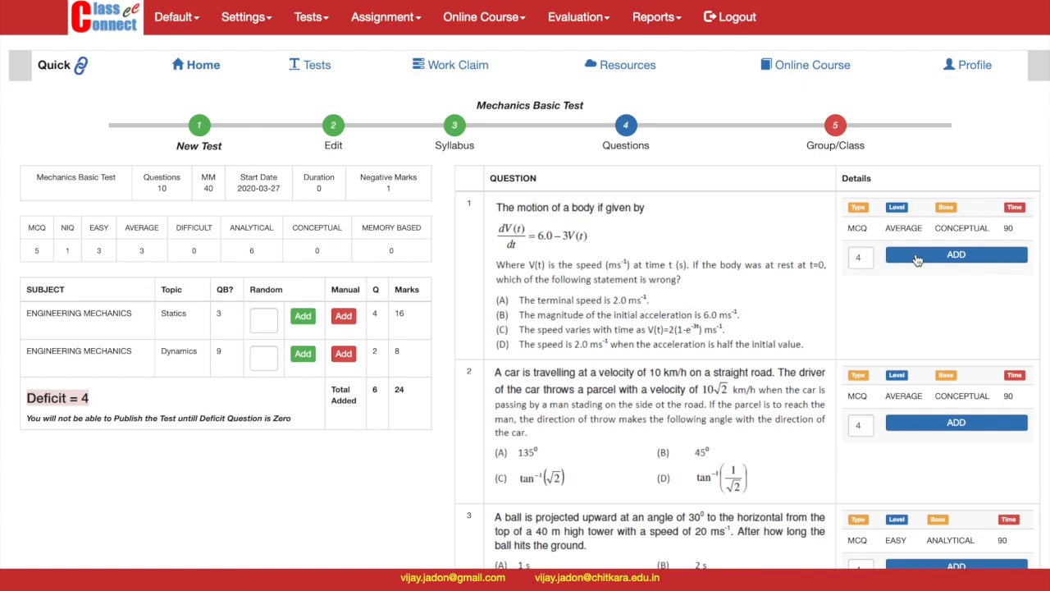
{"action": "left_click", "coordinate": [917, 256]}
{"action": "scroll", "coordinate": [917, 259], "scroll_direction": "down", "scroll_amount": 3}
{"action": "scroll", "coordinate": [917, 260], "scroll_direction": "down", "scroll_amount": 2}
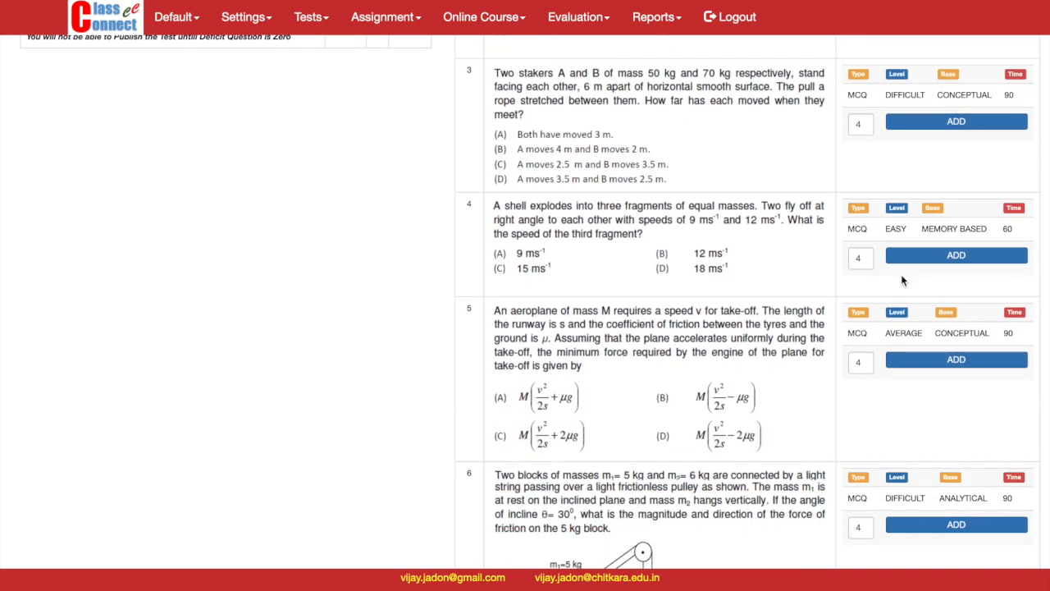
{"action": "left_click", "coordinate": [912, 261]}
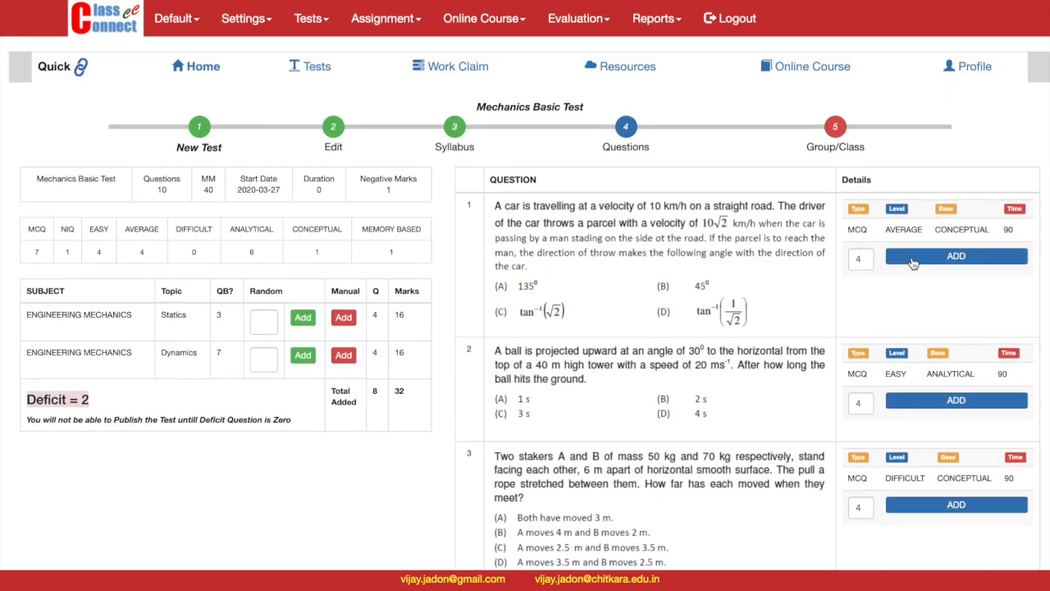
{"action": "left_click", "coordinate": [910, 402]}
{"action": "scroll", "coordinate": [910, 402], "scroll_direction": "down", "scroll_amount": 2}
{"action": "left_click", "coordinate": [910, 401]}
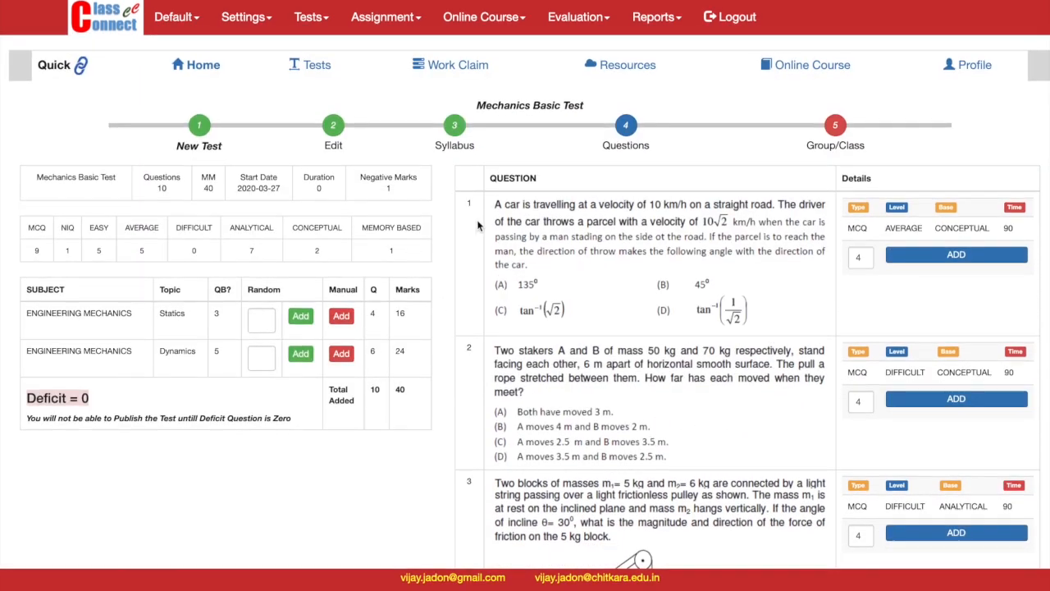
{"action": "triple_click", "coordinate": [72, 396]}
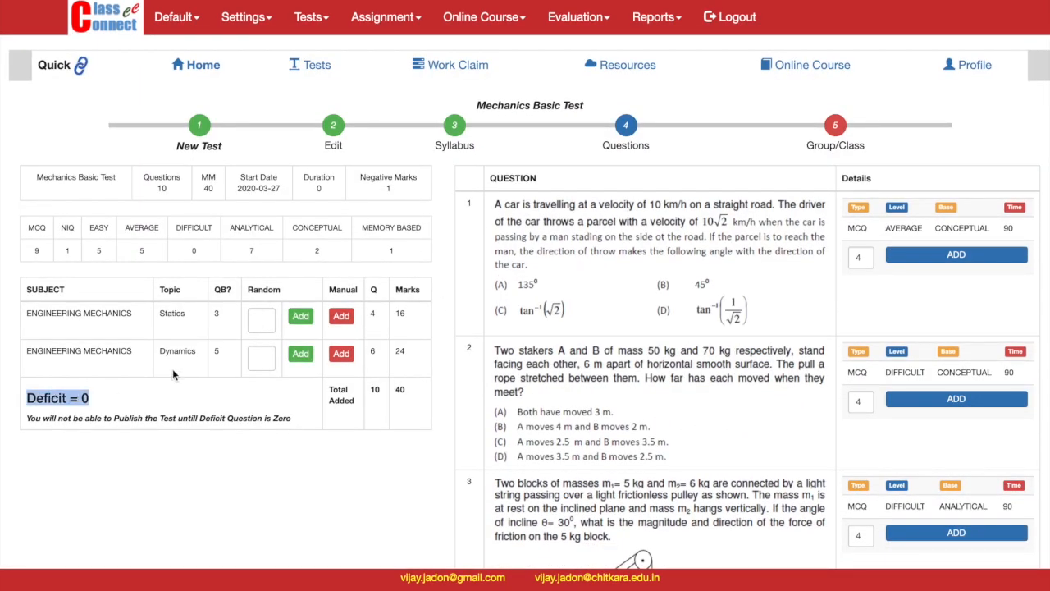
{"action": "scroll", "coordinate": [582, 369], "scroll_direction": "down", "scroll_amount": 6}
{"action": "scroll", "coordinate": [582, 363], "scroll_direction": "up", "scroll_amount": 6}
Step: Go to the group/class stage and assign the group 5 - CC-SM to Mechanics Basic Test
{"action": "left_click", "coordinate": [835, 126]}
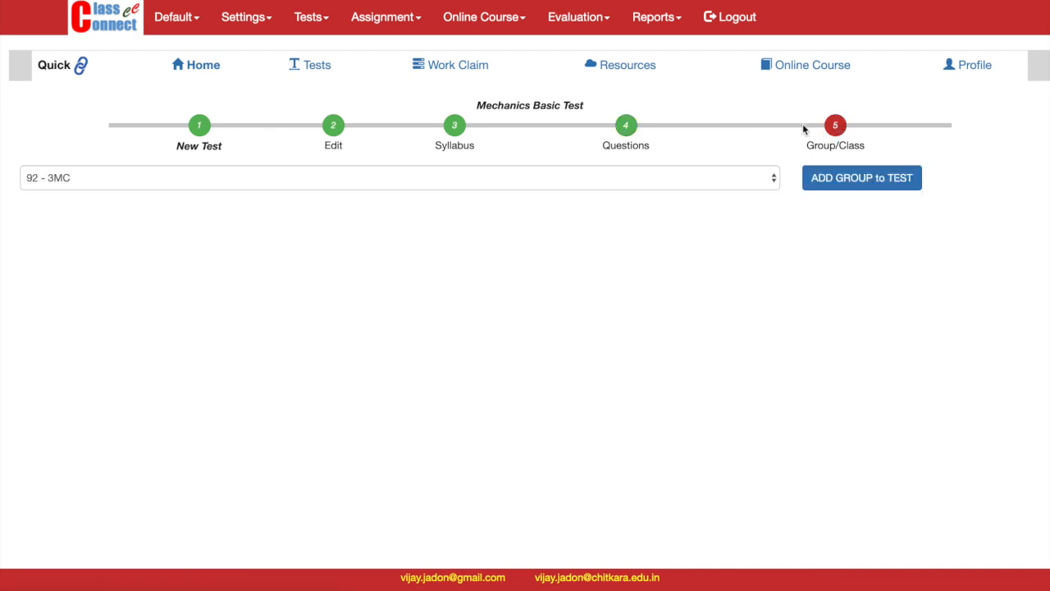
{"action": "left_click", "coordinate": [617, 182]}
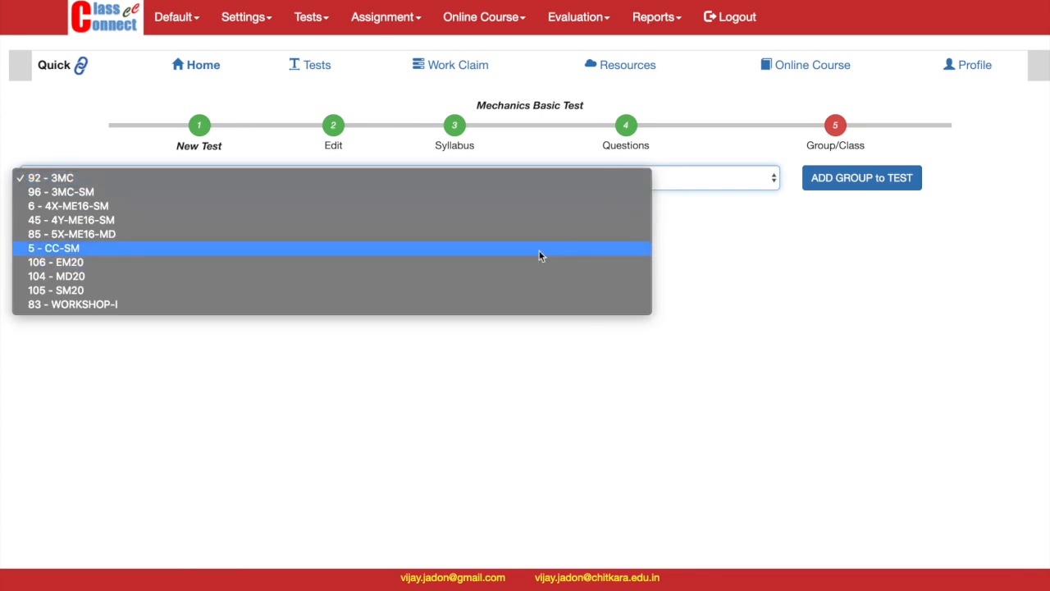
{"action": "left_click", "coordinate": [513, 248]}
{"action": "left_click", "coordinate": [879, 184]}
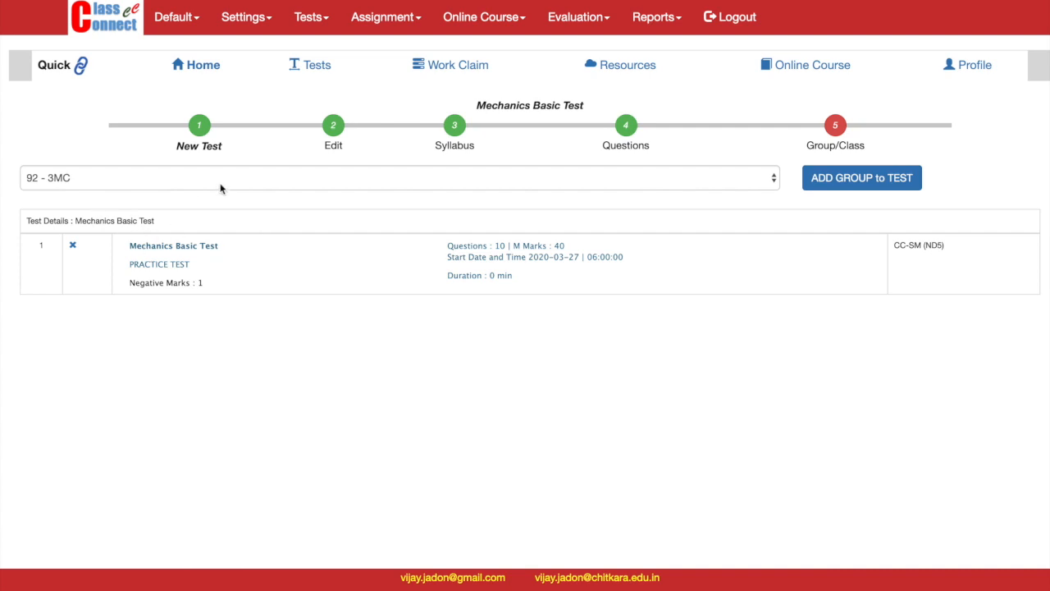
{"action": "double_click", "coordinate": [160, 247]}
{"action": "left_click_drag", "start_coordinate": [892, 241], "coordinate": [946, 246]}
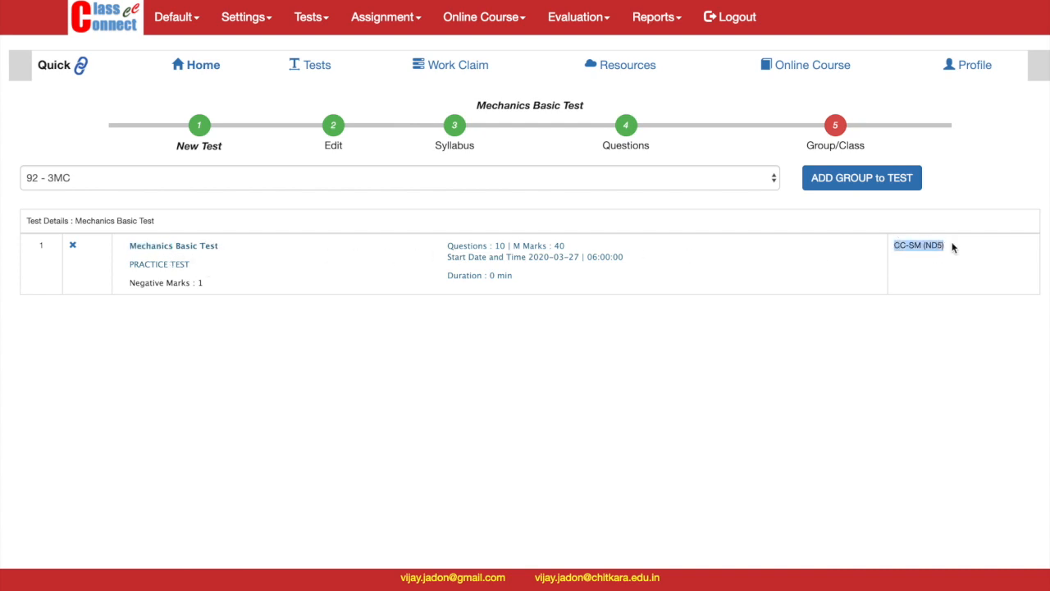